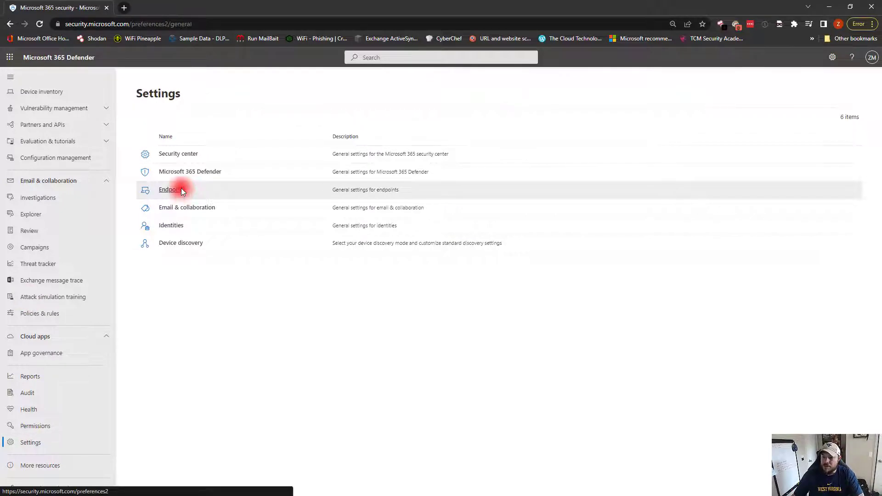
- Open the Endpoints settings and view the advanced features, including Automated Investigation
left_click(179, 190)
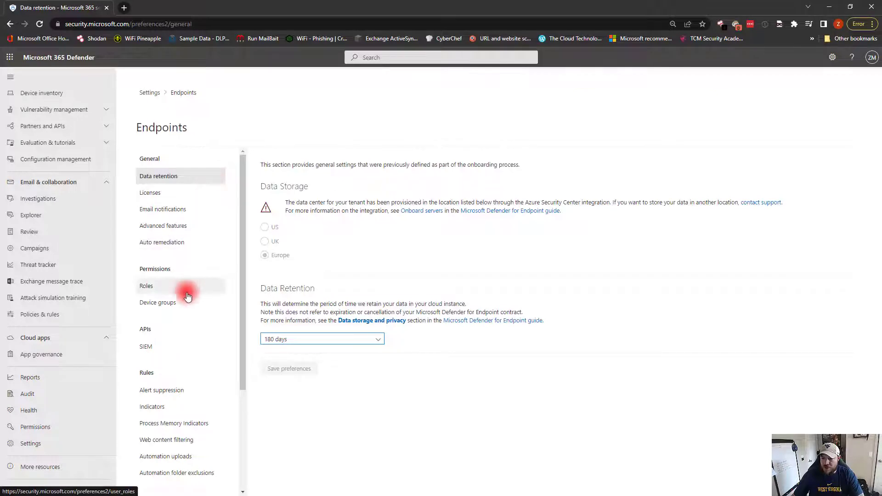
left_click(179, 227)
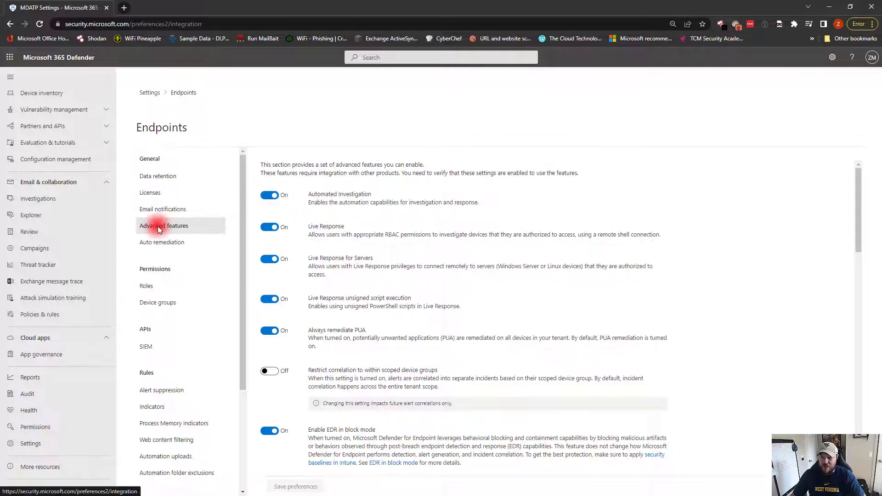
left_click(212, 217)
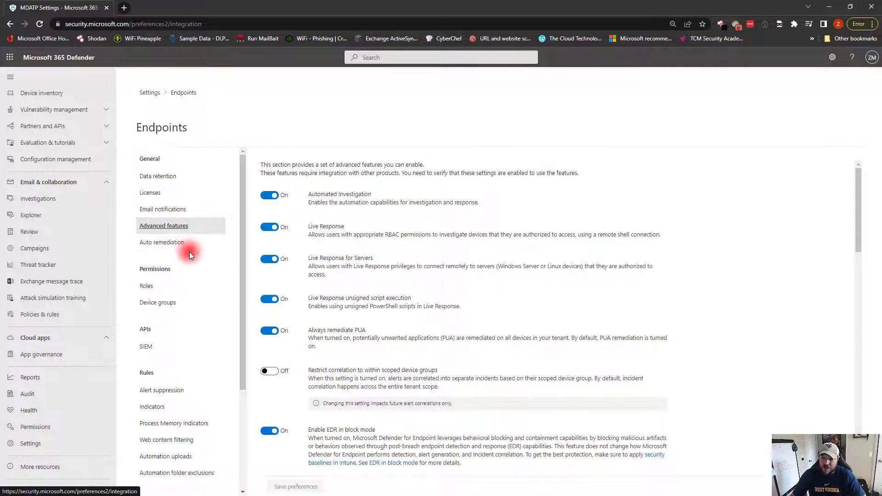
- Open the endpoint device groups and try to apply the pending device group configuration changes
scroll(189, 252, "down", 1)
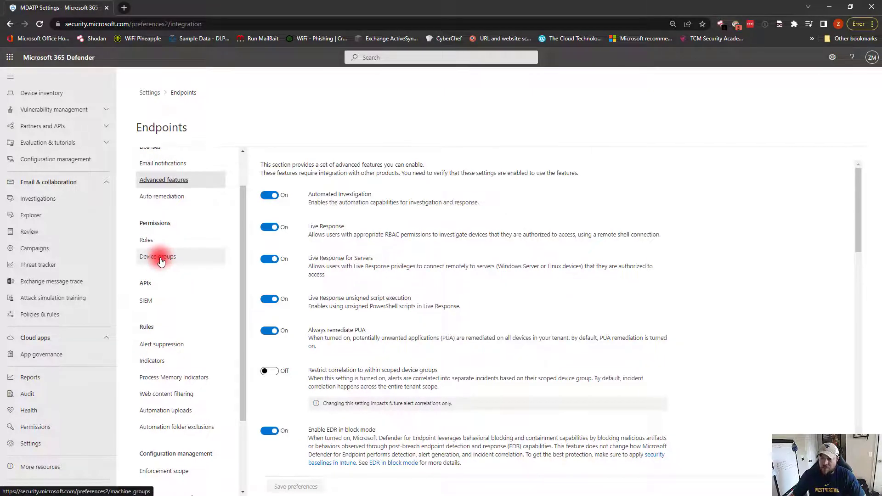
left_click(160, 261)
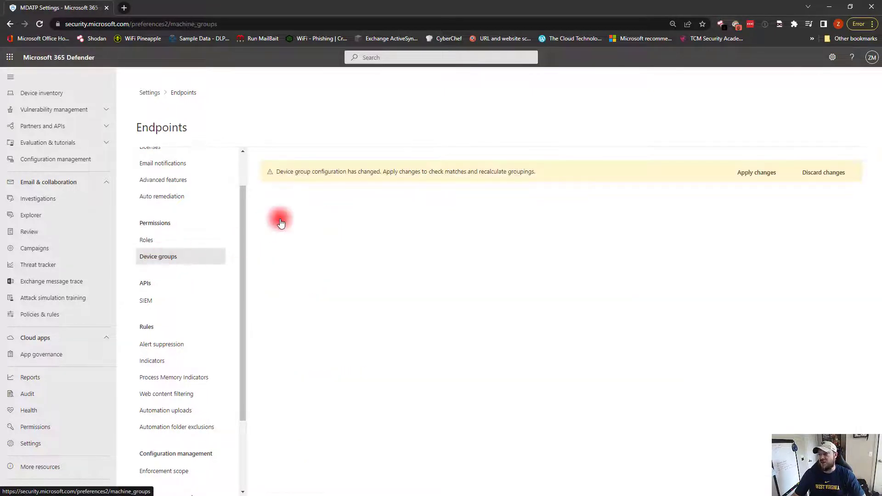
left_click(755, 173)
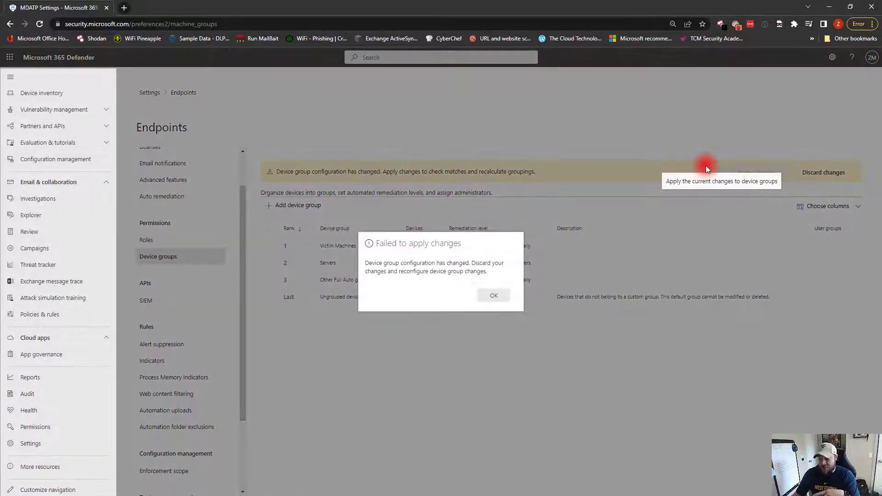
left_click(490, 296)
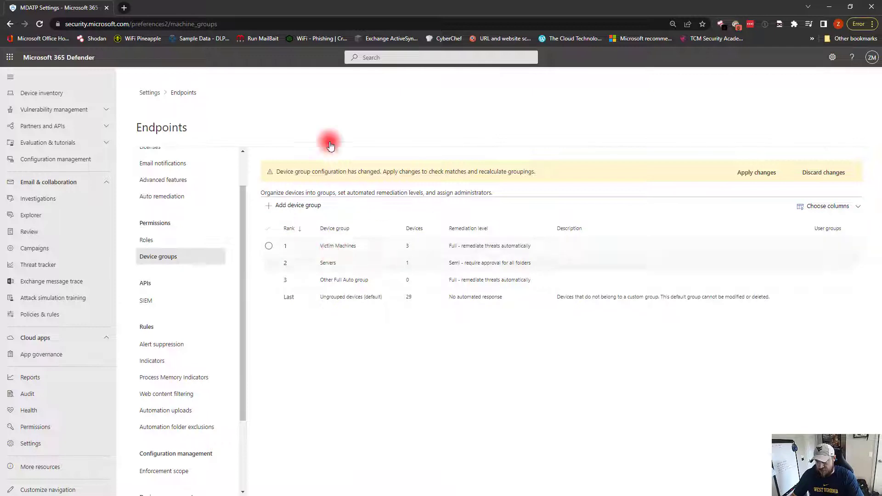
left_click(271, 247)
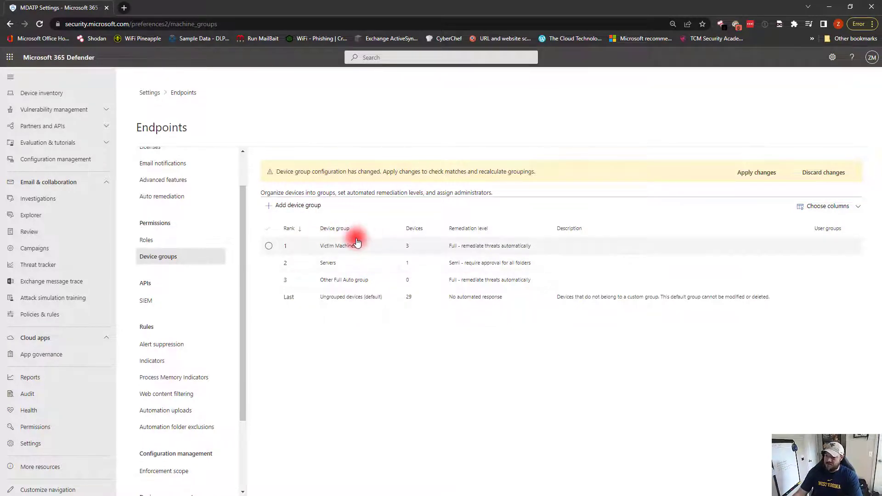
- Start a new device group named Test Group with automation level "Full - remediate threats automatically" and proceed to its device matching rules
left_click(309, 211)
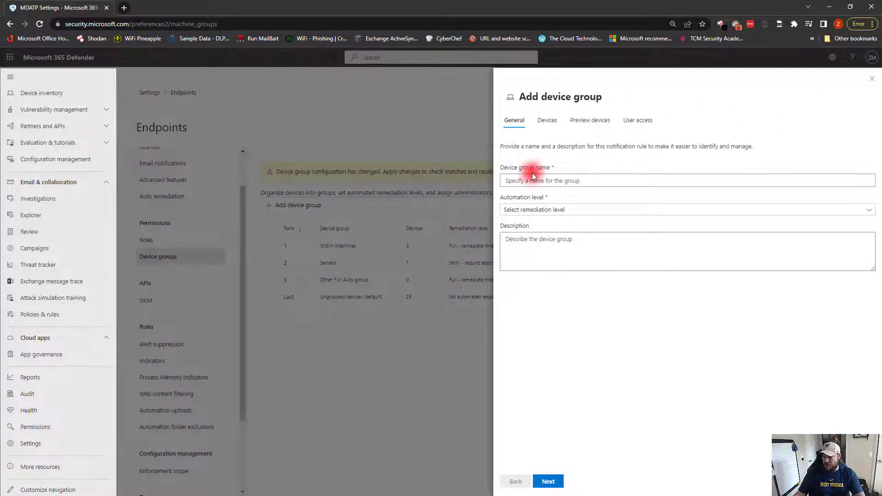
left_click(533, 176)
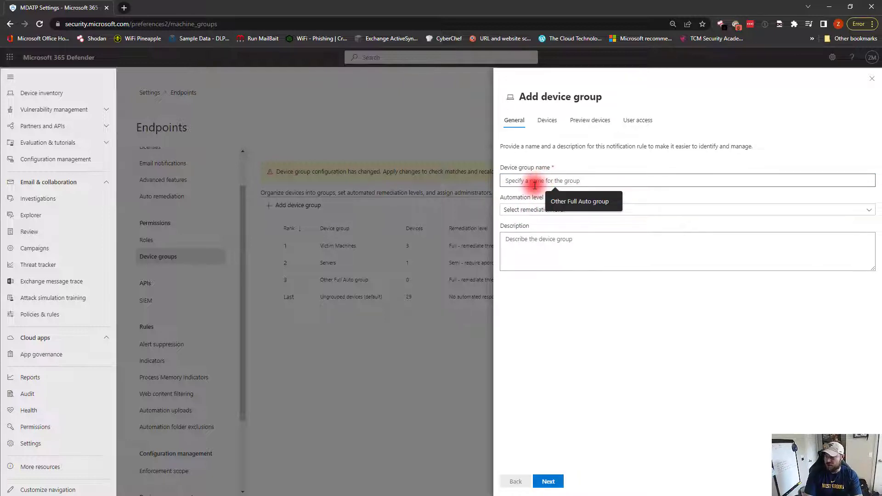
type("Test Group")
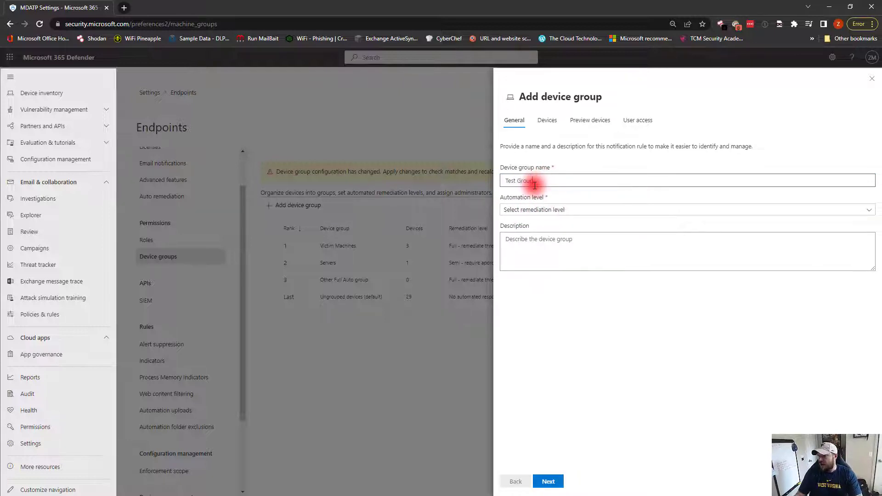
left_click(538, 210)
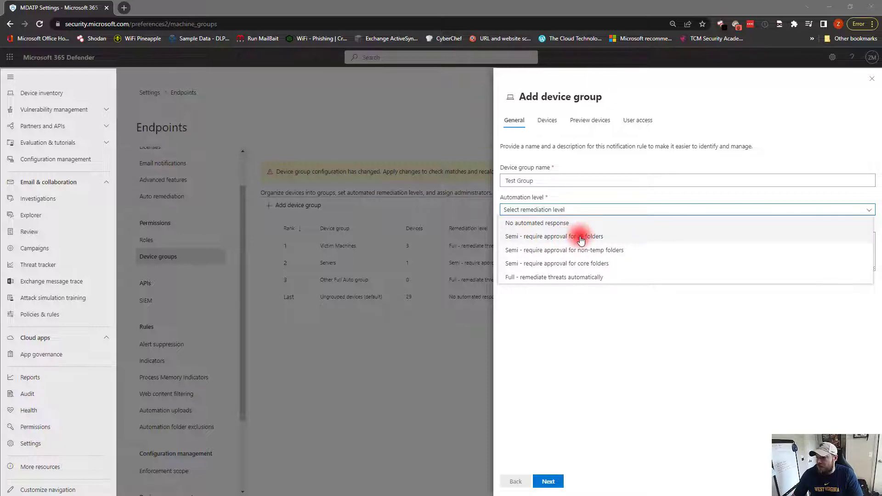
left_click(529, 278)
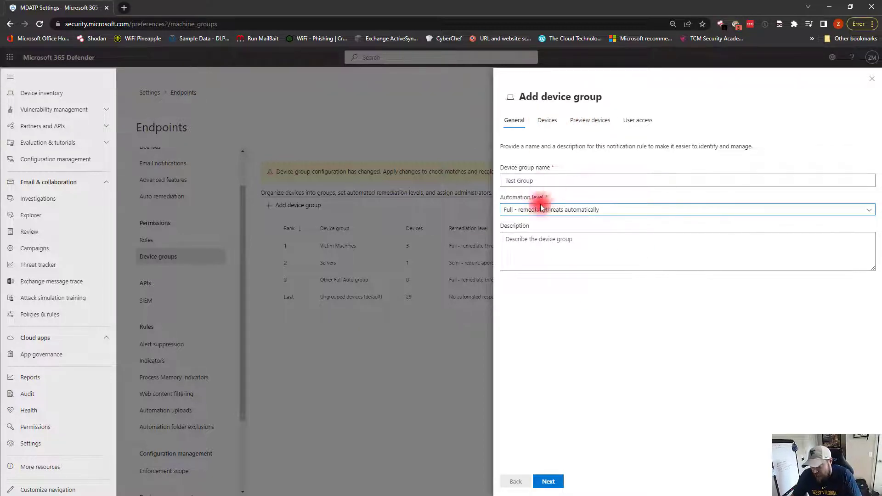
left_click(542, 241)
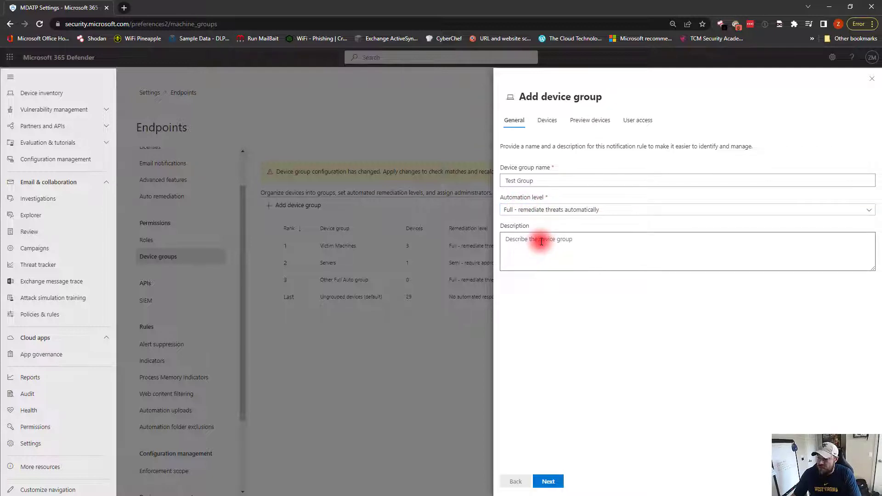
left_click(572, 452)
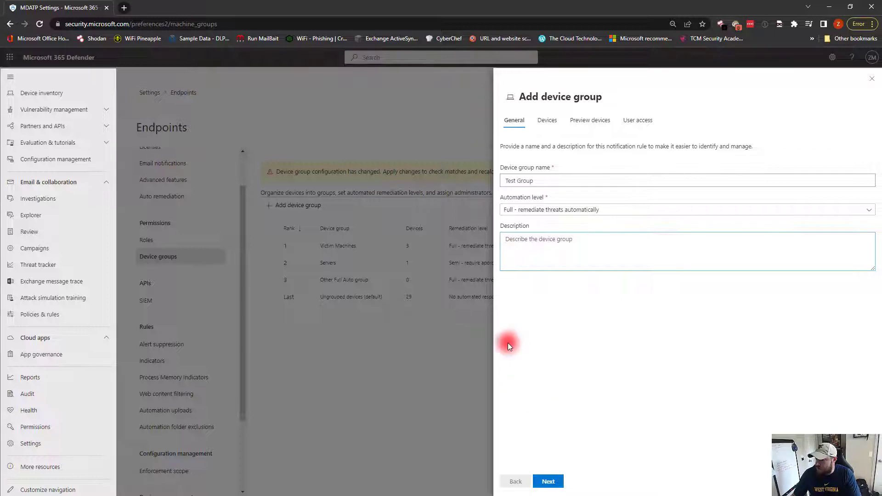
left_click(557, 480)
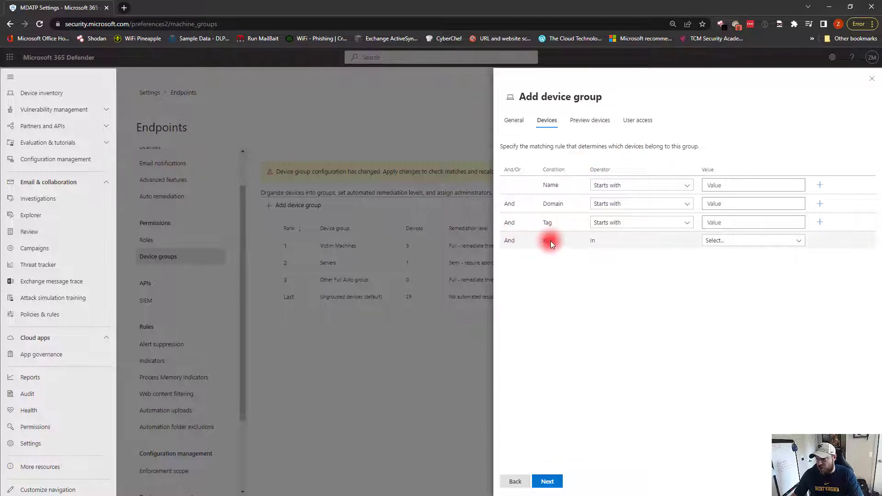
- Review the operating systems available for the device group's OS condition
left_click(780, 244)
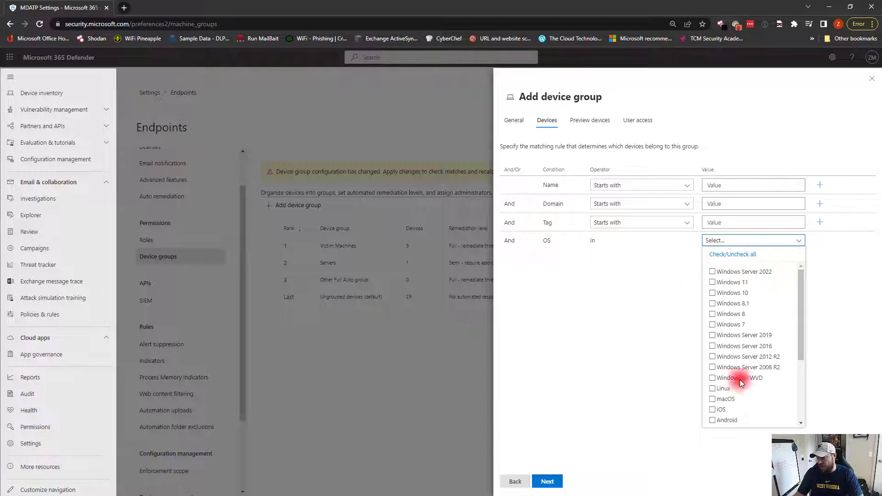
scroll(734, 340, "down", 2)
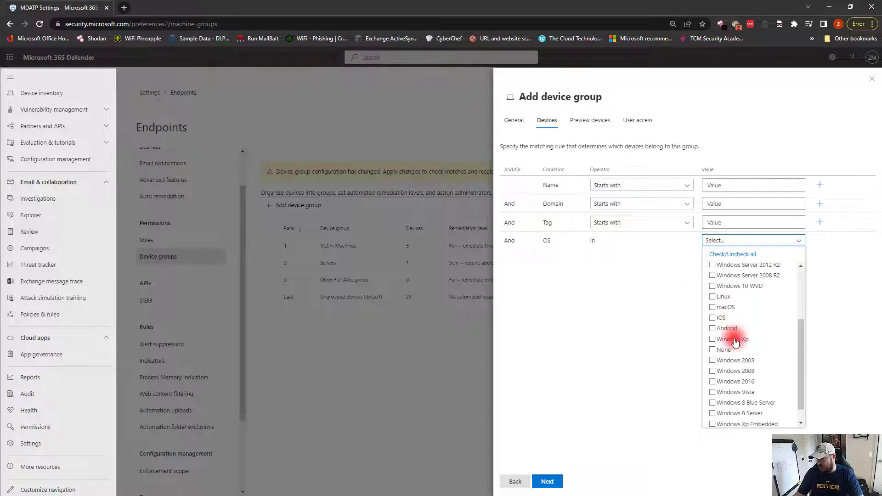
scroll(736, 342, "down", 1)
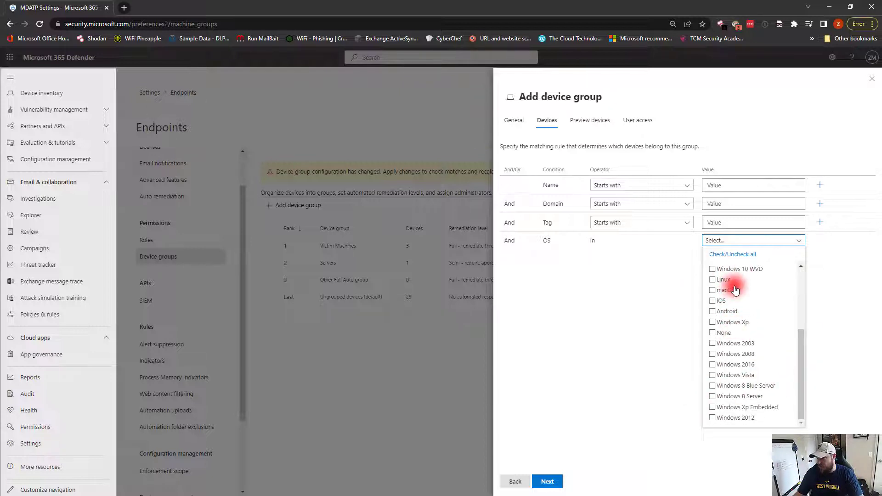
scroll(735, 289, "up", 3)
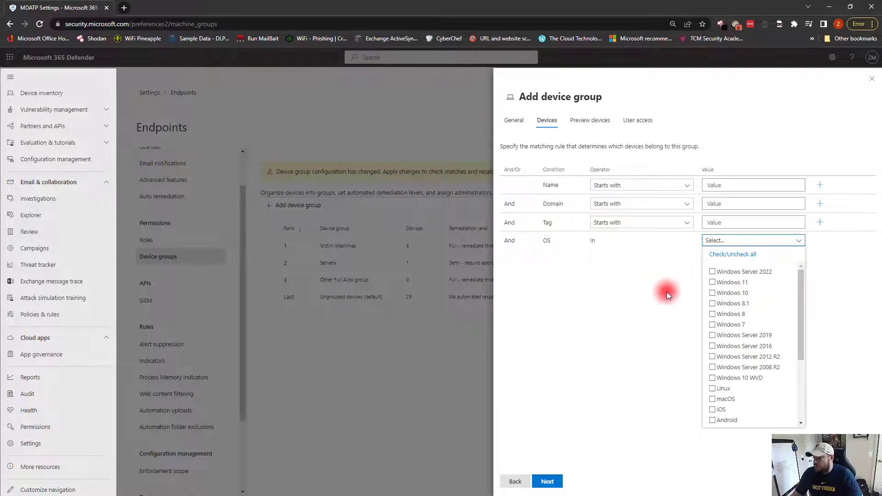
left_click(634, 255)
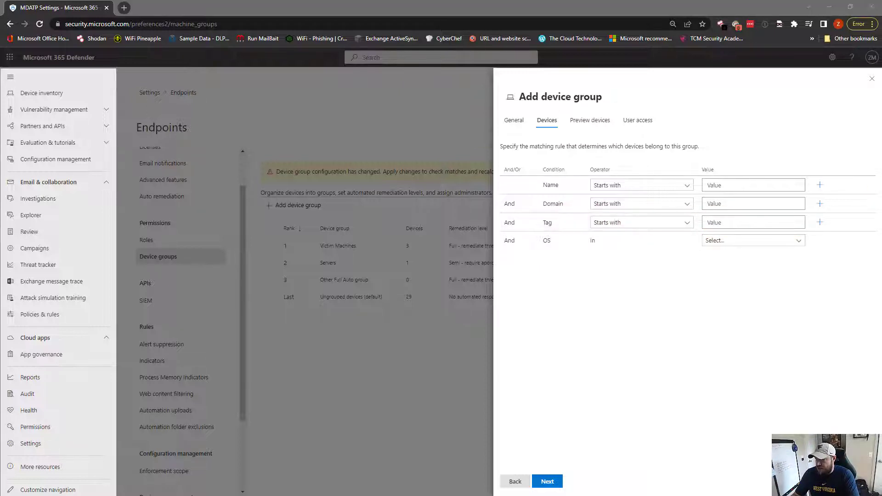
- Set the matching rule's Tag operator to Contains and its OS to Windows 10, and proceed to the device preview
left_click(597, 153)
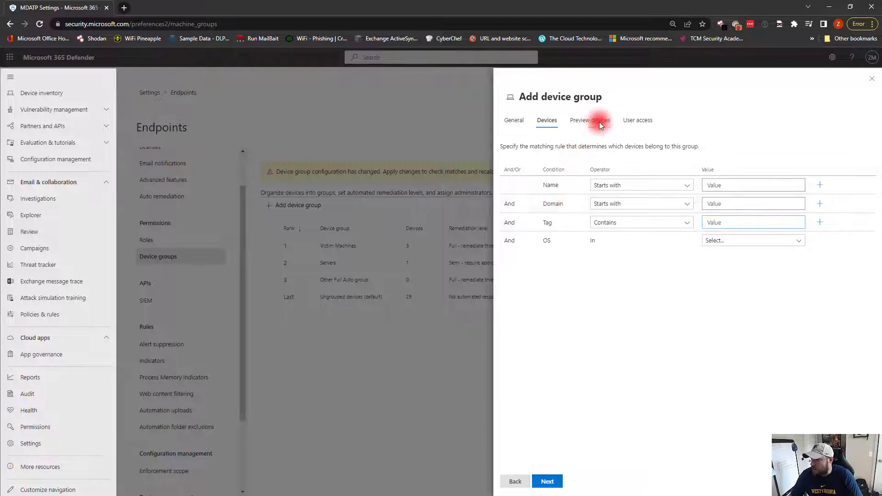
left_click(720, 240)
left_click(715, 293)
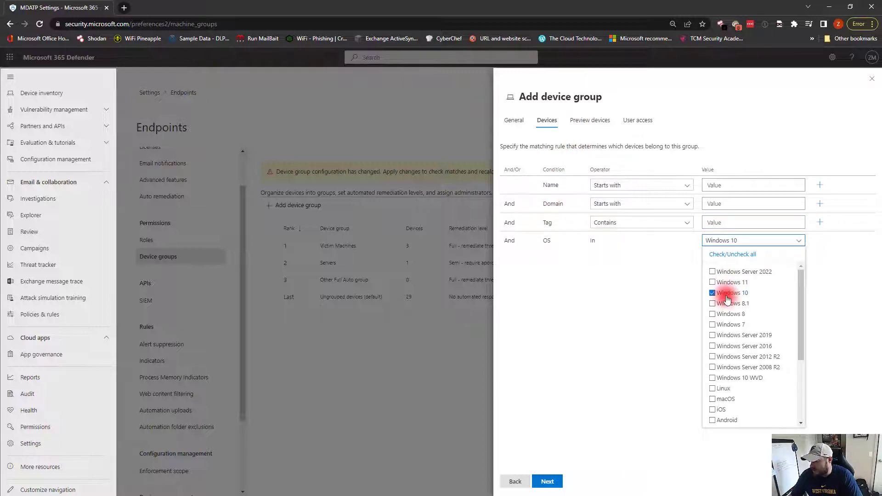
left_click(552, 486)
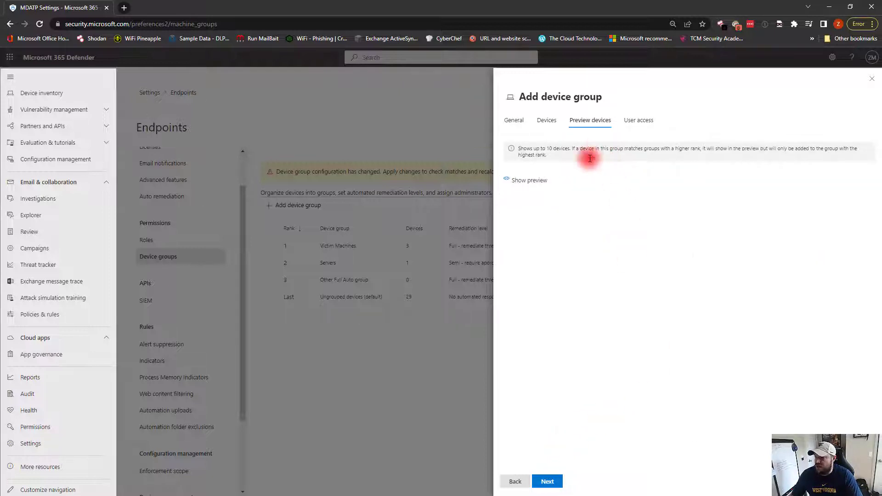
- Preview the matching devices and finish creating the device group without limiting access to any user group
left_click(532, 184)
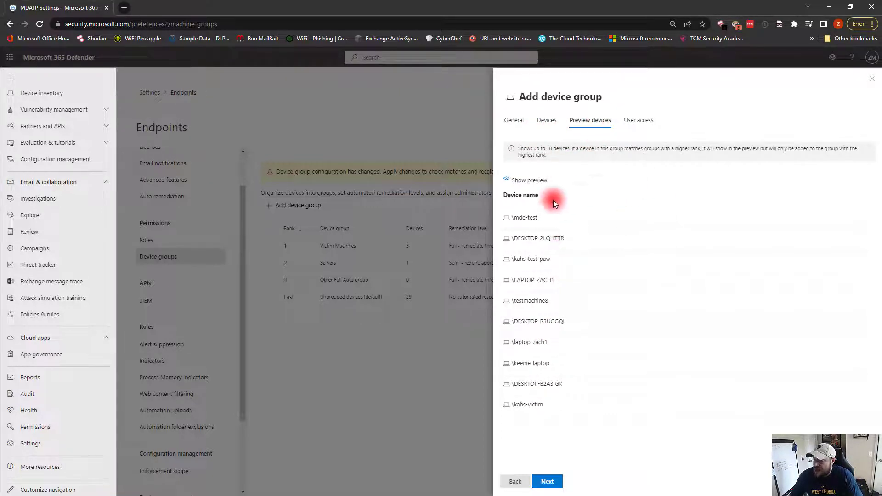
left_click(548, 481)
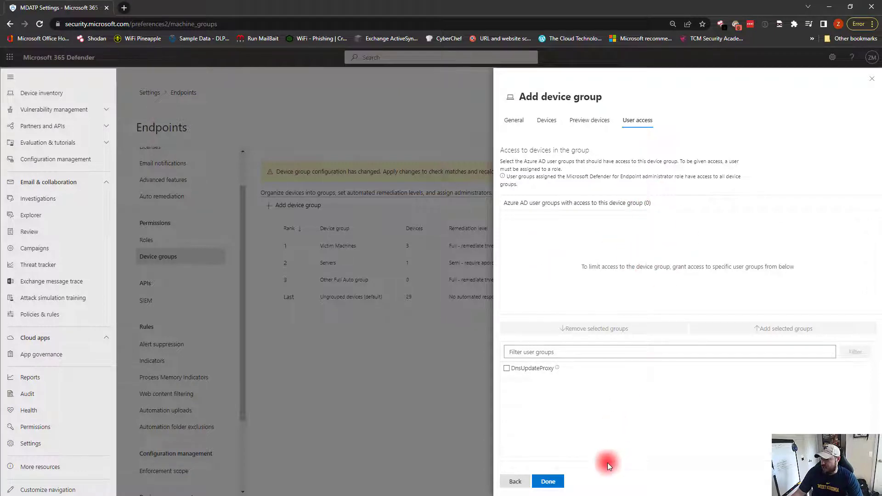
left_click(548, 481)
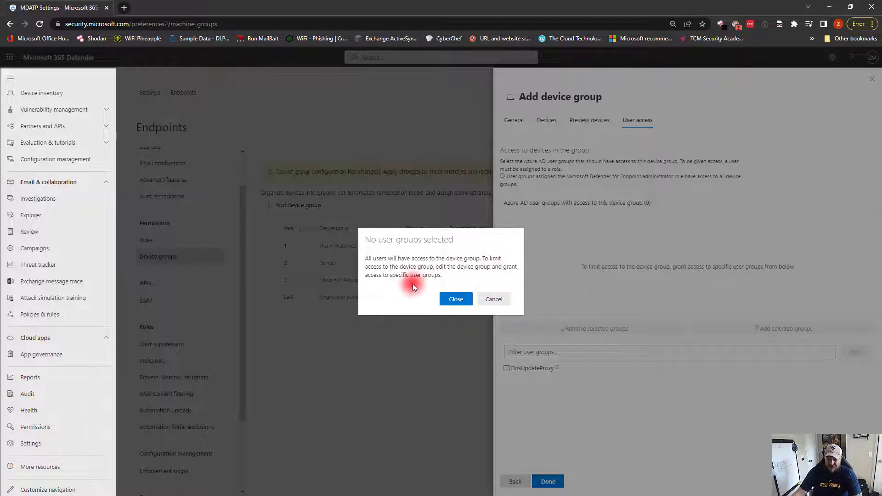
left_click(464, 301)
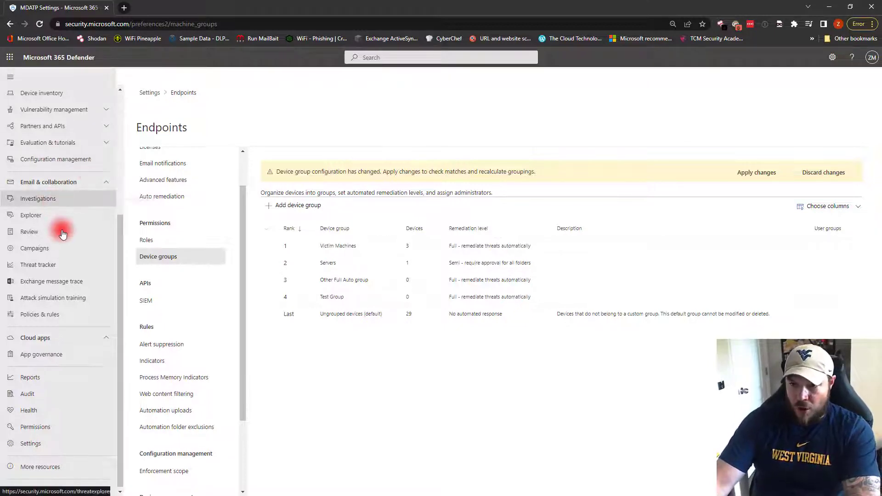
- Open the incidents queue and expand the "Automated investigation started manually" incident to see its alert
scroll(57, 227, "up", 5)
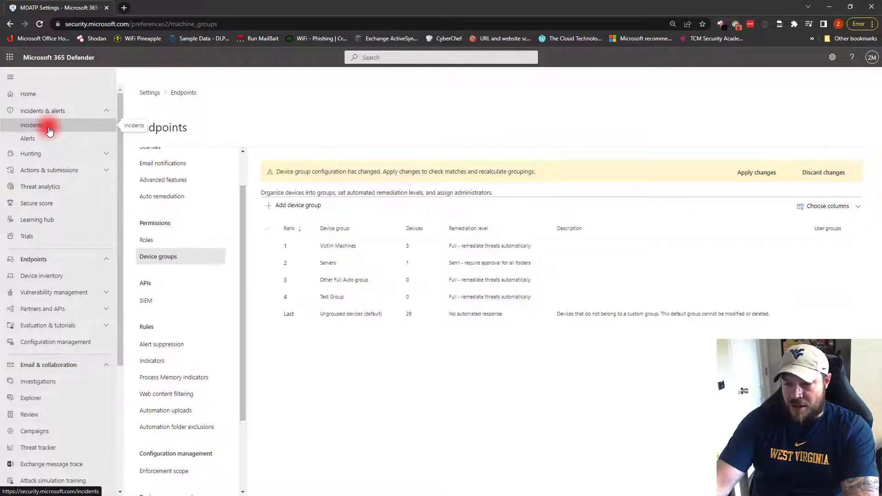
left_click(24, 125)
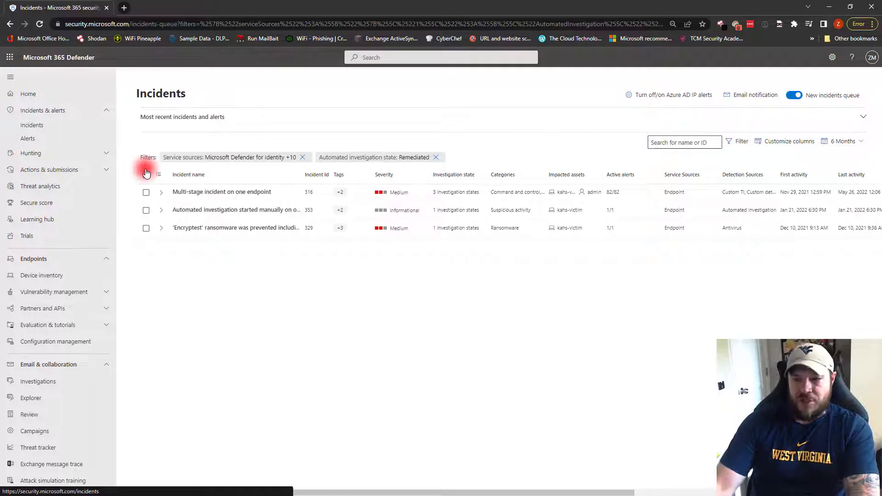
left_click(161, 210)
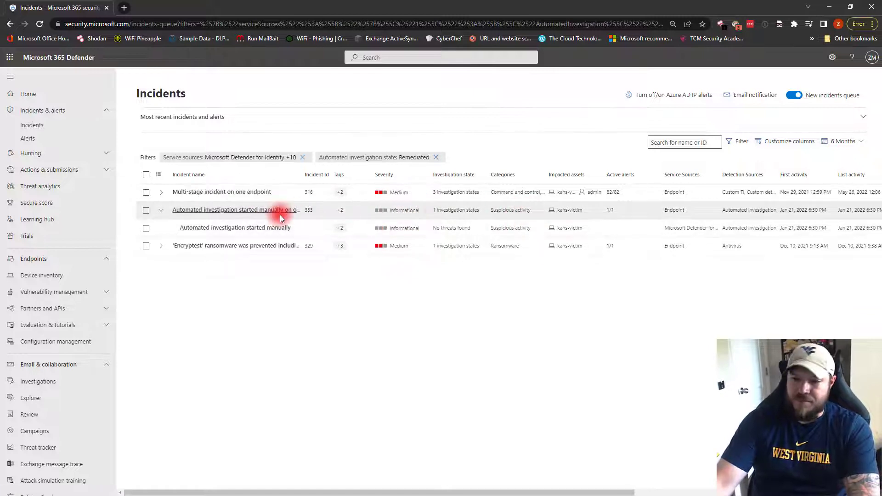
- Open the remediated investigation of the 'Encryptest' ransomware incident and examine its graph and detection source
left_click(240, 248)
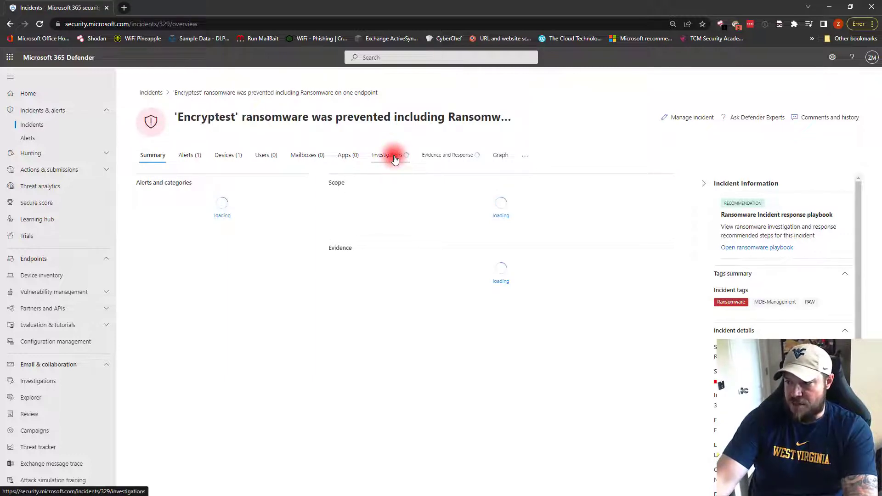
left_click(394, 159)
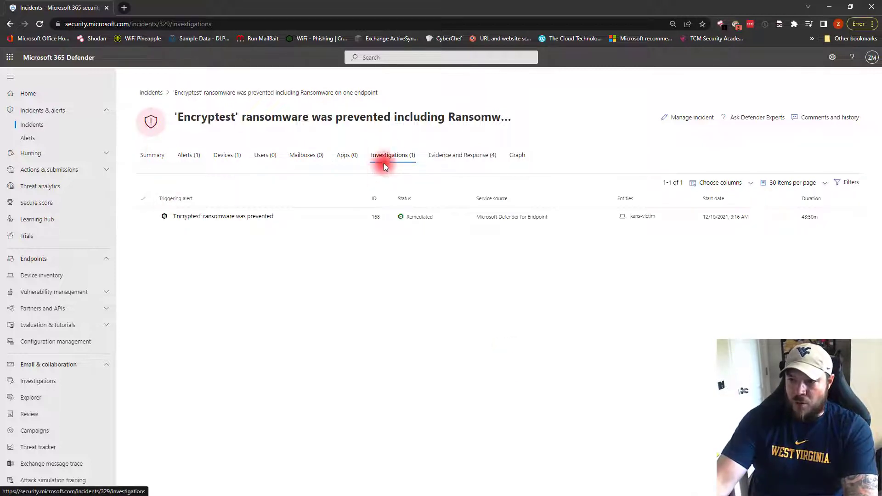
left_click(210, 222)
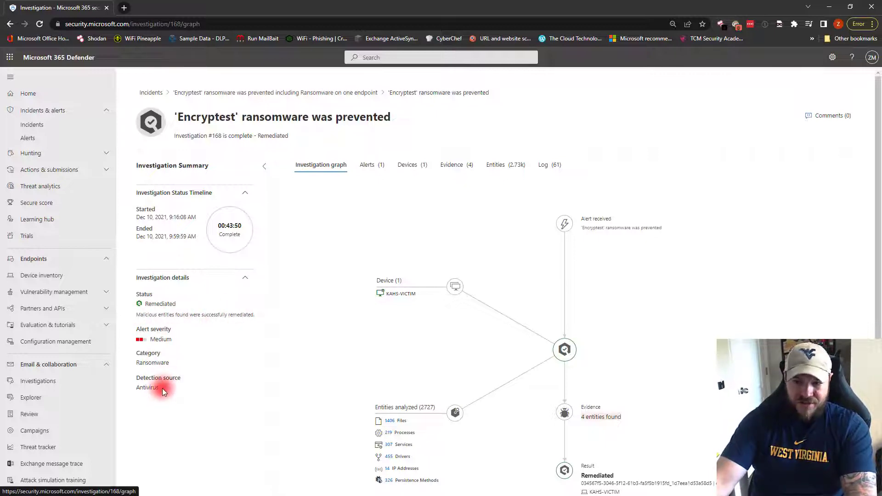
left_click_drag(162, 387, 136, 387)
left_click(175, 388)
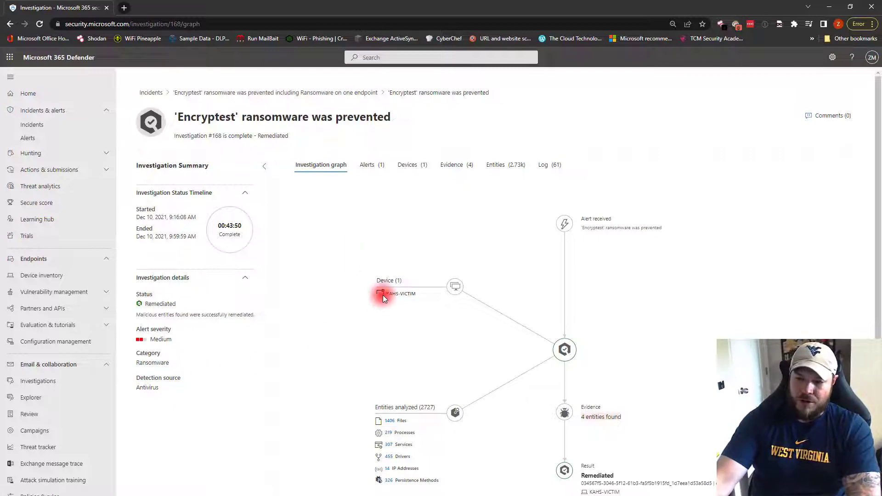
- Examine the lower part of the investigation graph, covering its evidence and remediation result
scroll(319, 300, "down", 1)
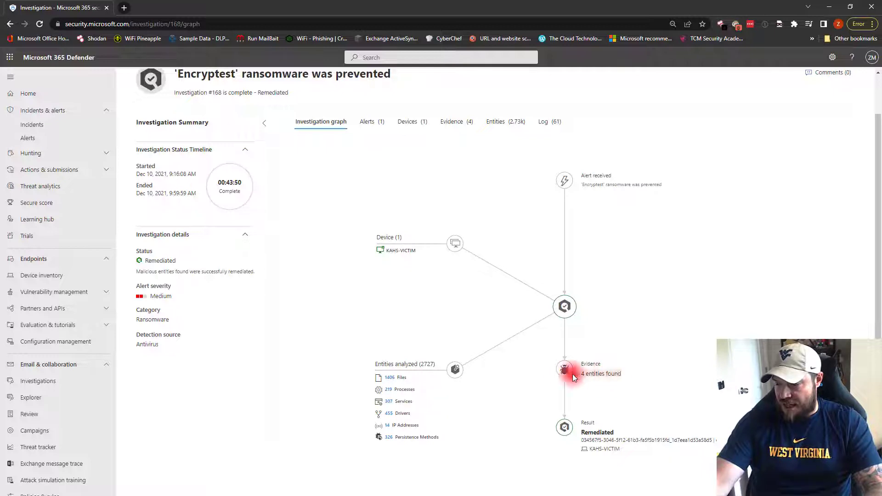
left_click(455, 121)
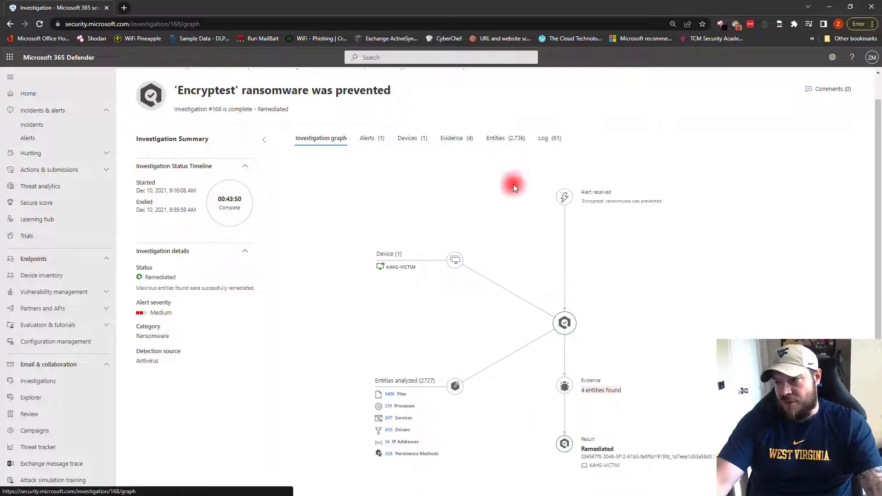
scroll(617, 297, "down", 1)
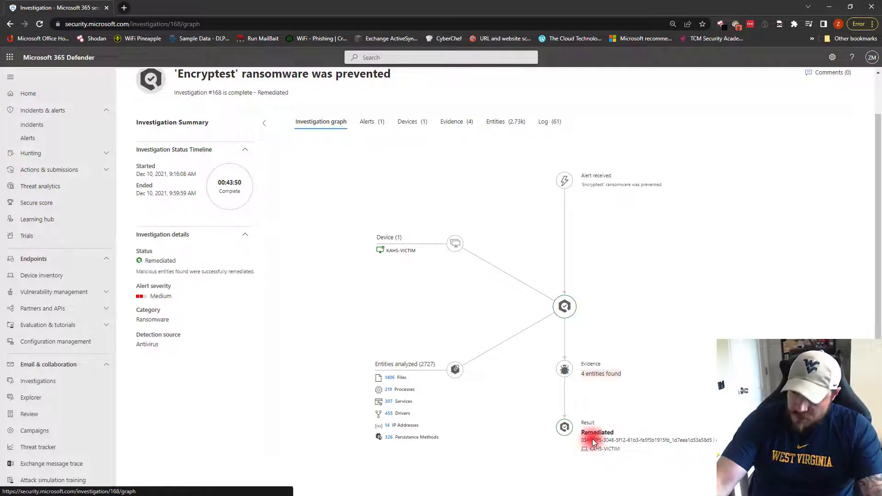
- Review the alerts related to the 'Encryptest' investigation and the devices it investigated
scroll(592, 439, "up", 1)
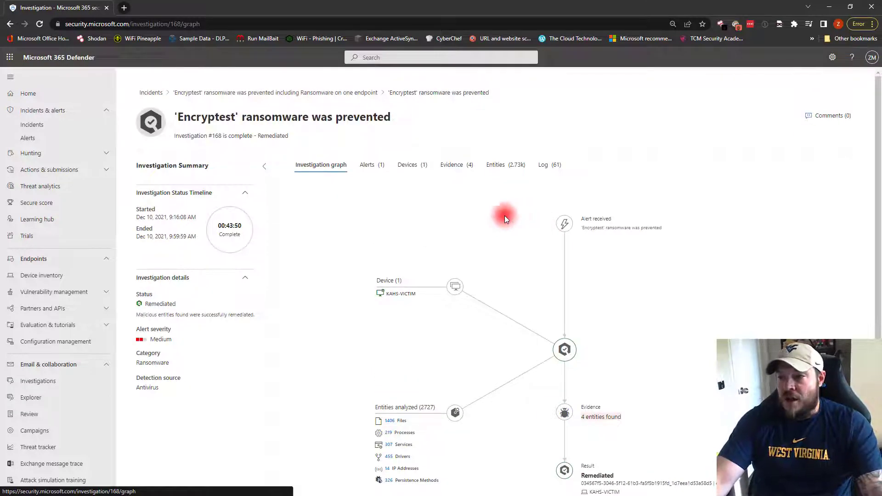
left_click(379, 169)
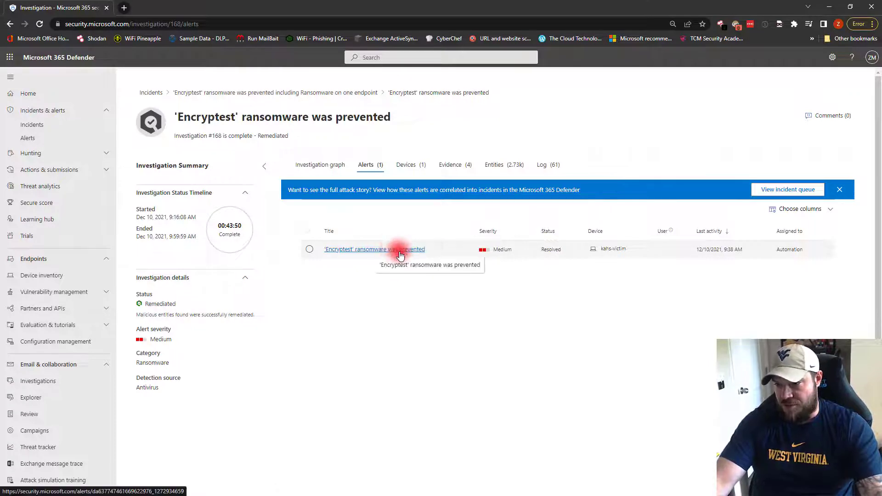
left_click(406, 166)
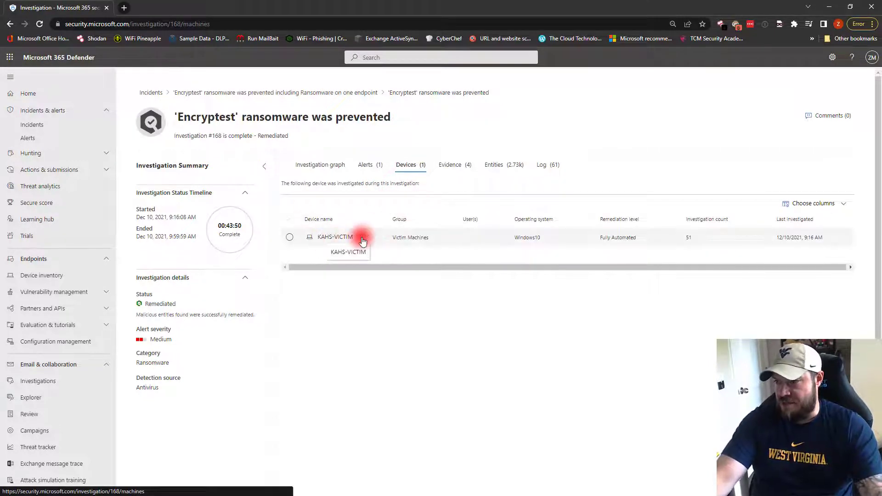
- List the investigation's evidence, open the details of the file first seen at 9:31 AM, and show its hashes
left_click(457, 165)
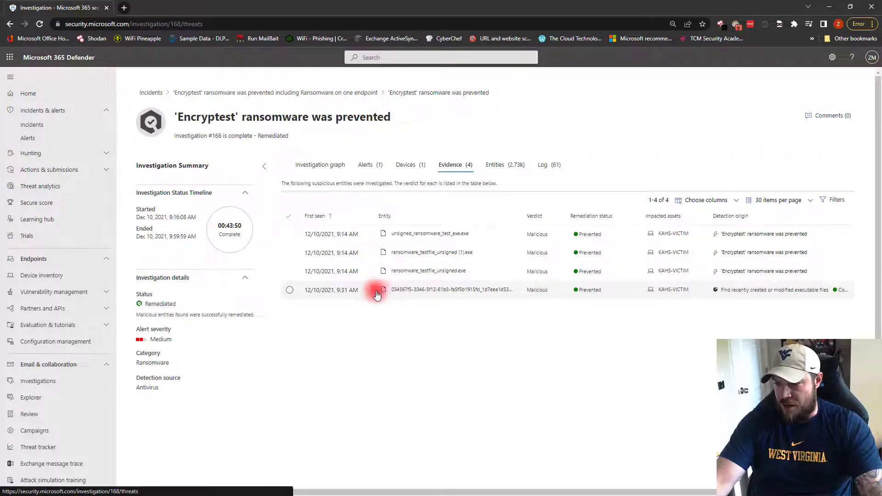
left_click(413, 293)
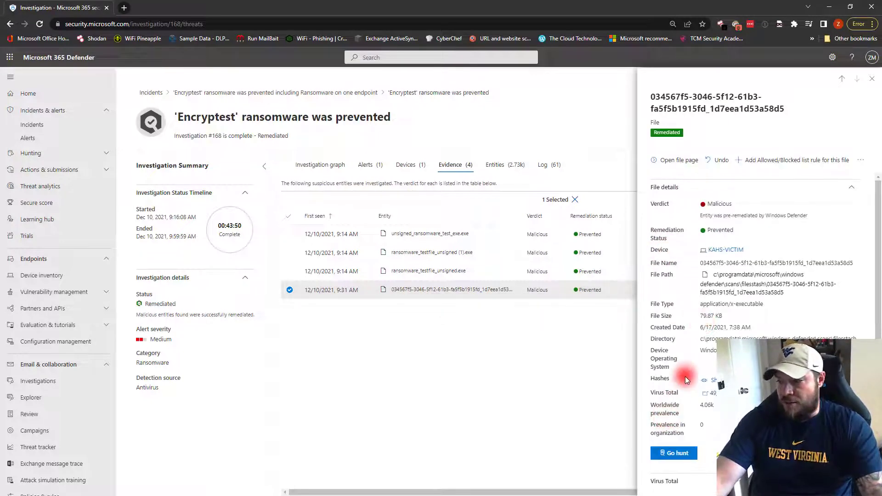
left_click(719, 380)
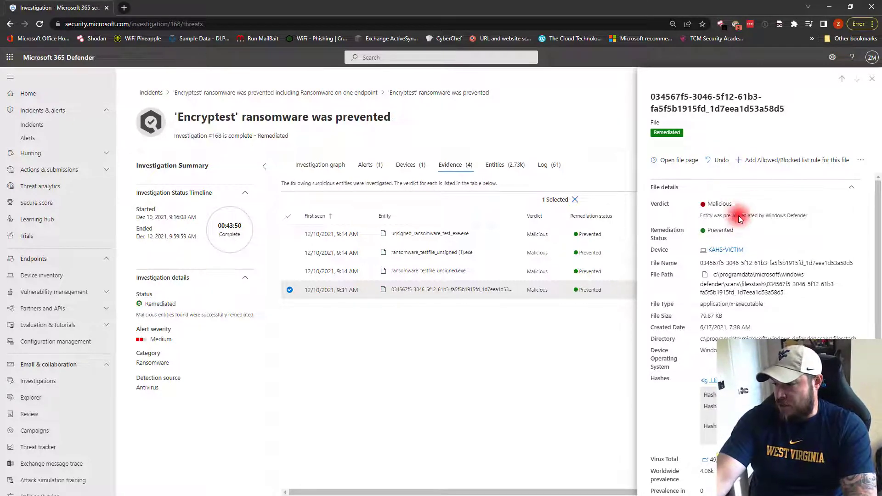
- Examine the evidence file's hashes, Virus Total rating and prevalence, and close its details
scroll(747, 217, "down", 2)
scroll(748, 220, "down", 1)
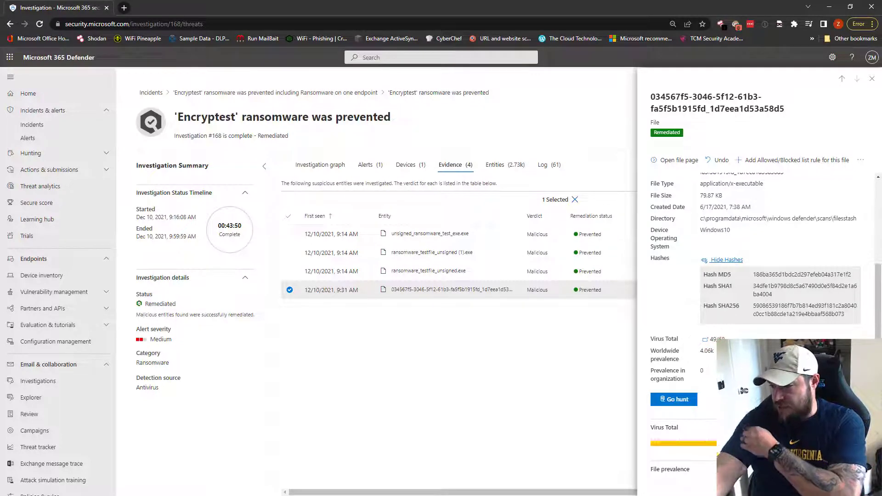
scroll(758, 253, "down", 1)
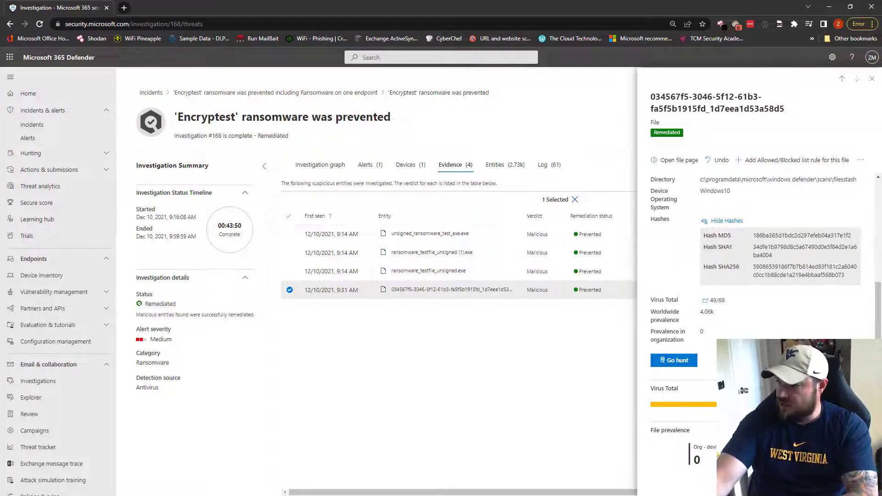
scroll(815, 183, "up", 4)
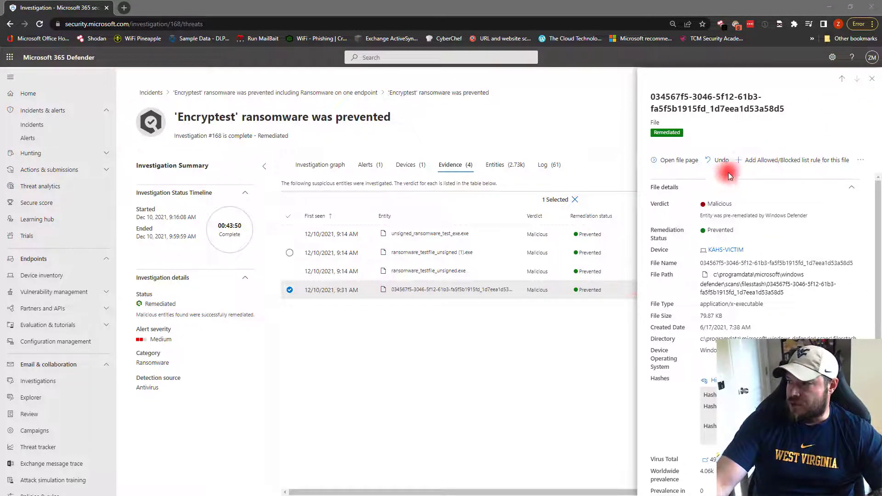
left_click(828, 112)
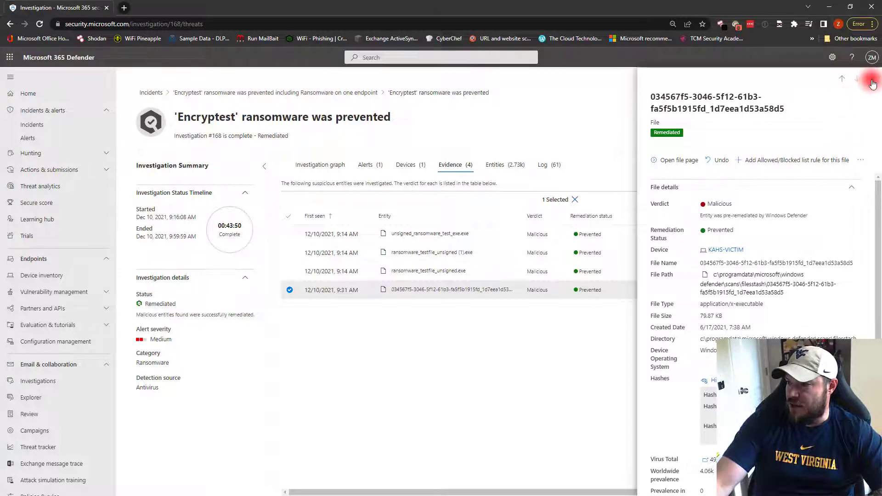
- Review the entities analyzed in the investigation, examining the Files list and opening the Processes list
left_click(504, 159)
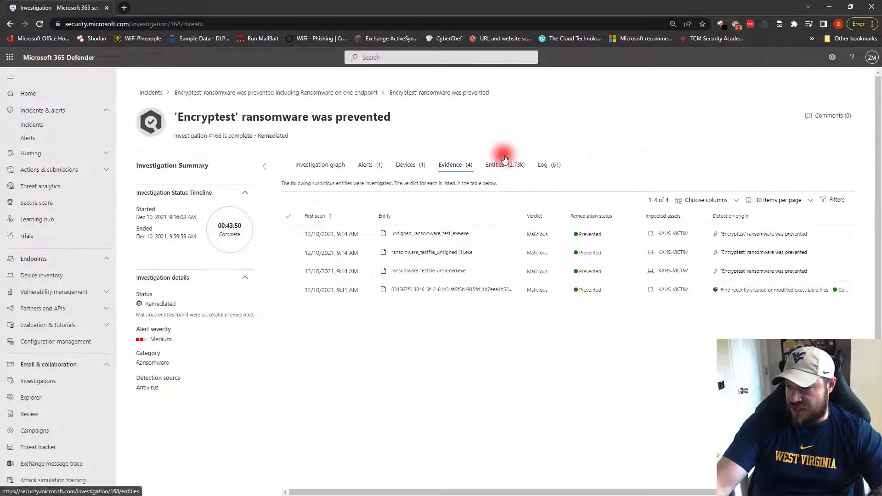
left_click(498, 165)
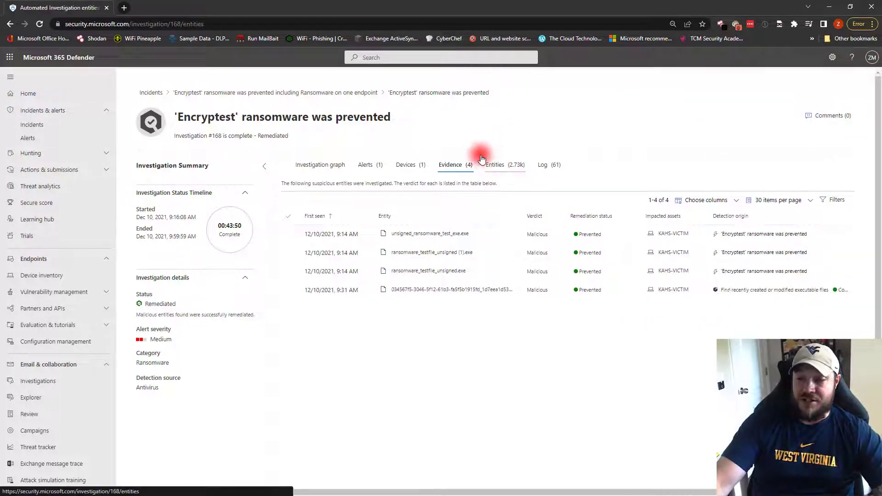
left_click(502, 165)
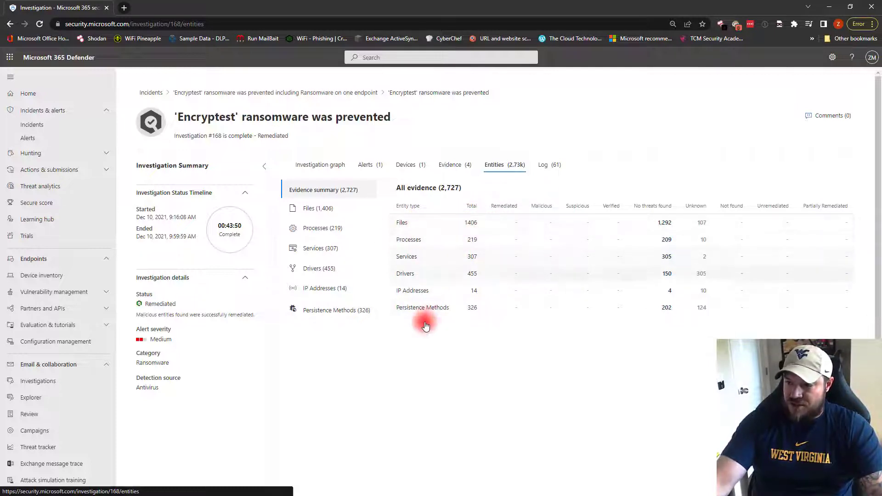
left_click(401, 223)
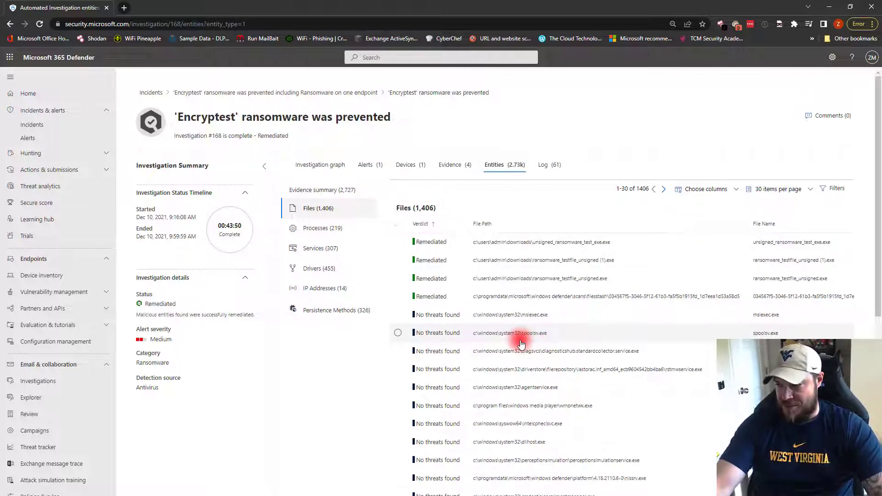
scroll(520, 343, "down", 3)
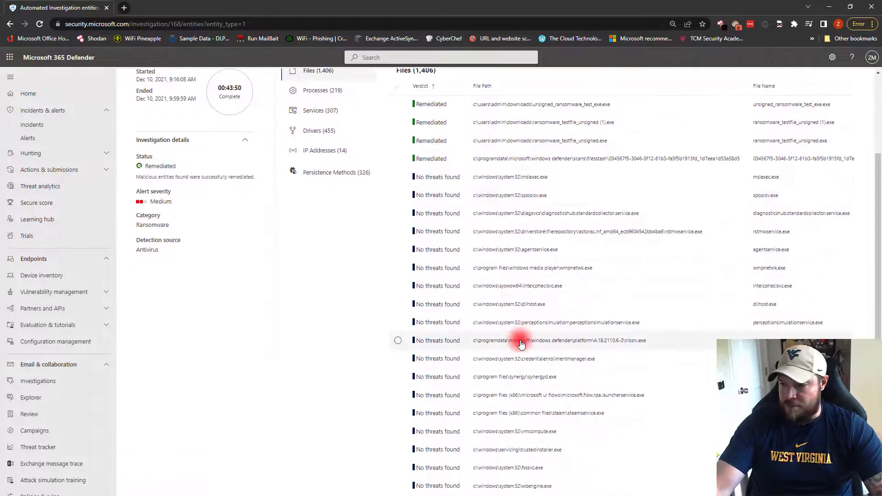
scroll(551, 398, "up", 1)
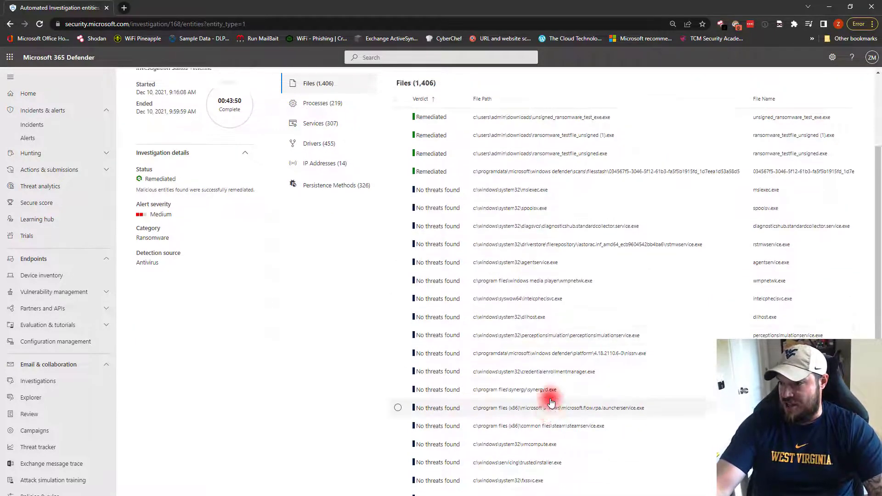
scroll(551, 402, "up", 3)
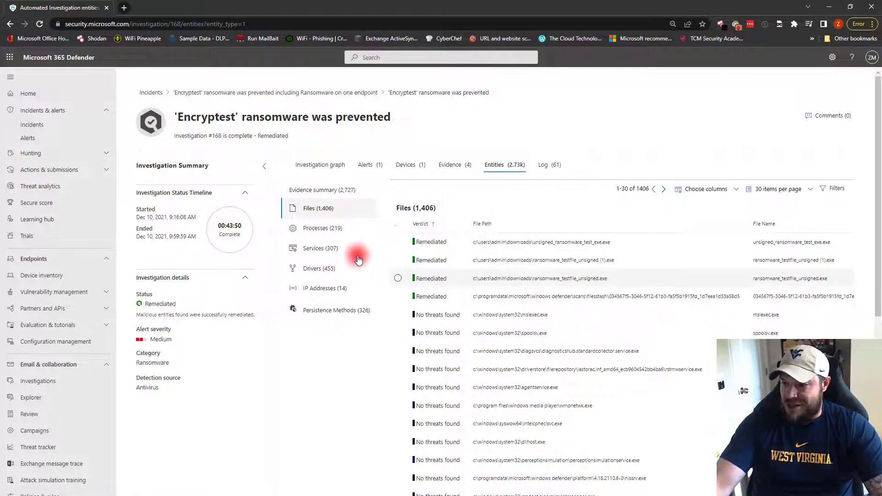
left_click(338, 234)
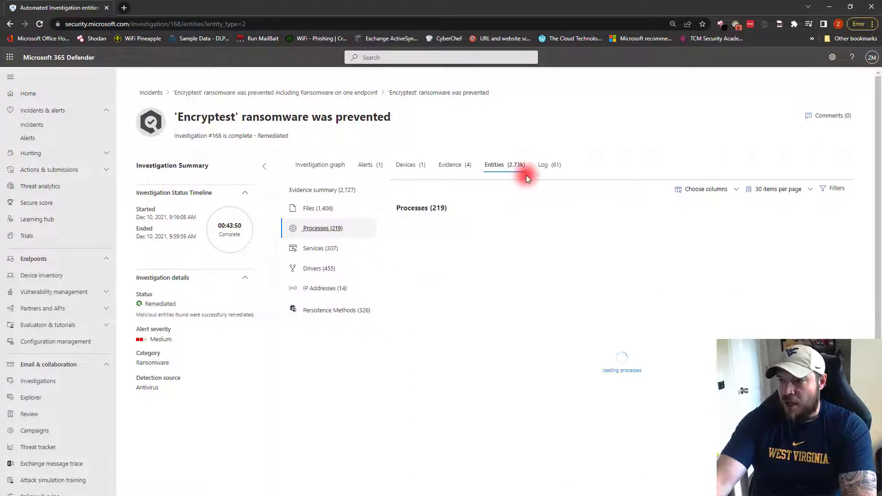
- Open the investigation log and look through the recorded actions with their statuses and descriptions
left_click(548, 165)
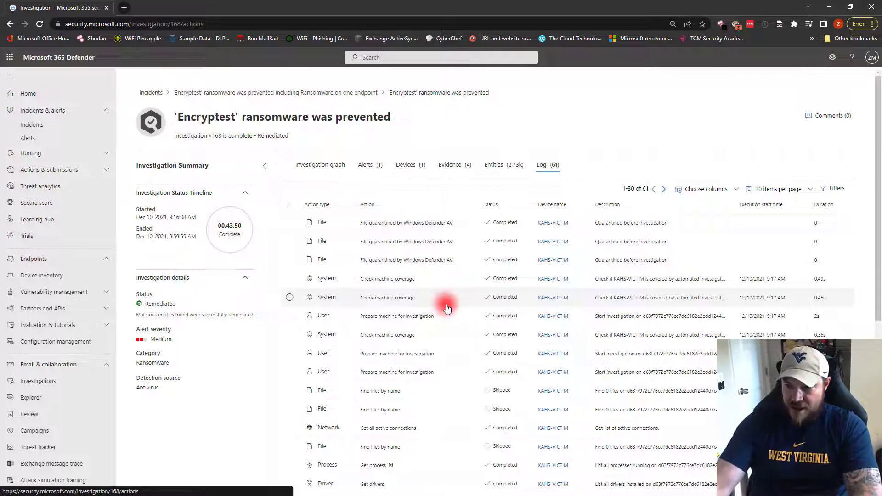
scroll(404, 298, "down", 6)
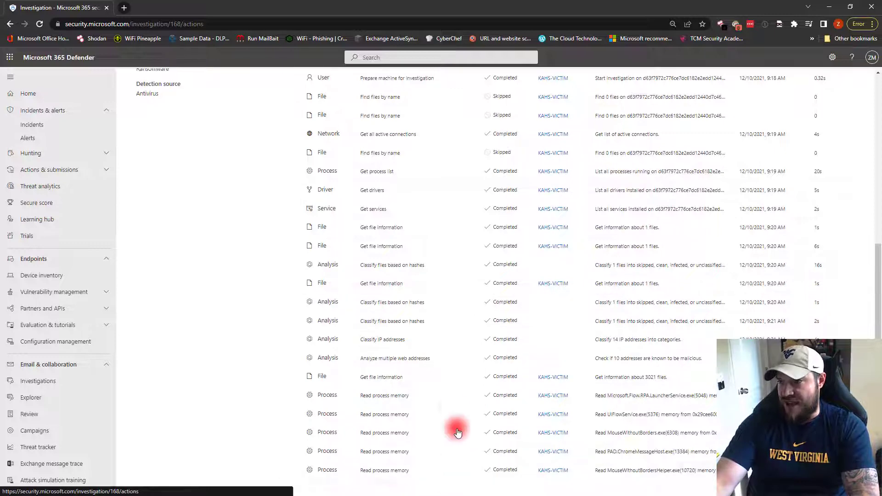
scroll(453, 411, "up", 4)
scroll(453, 409, "up", 2)
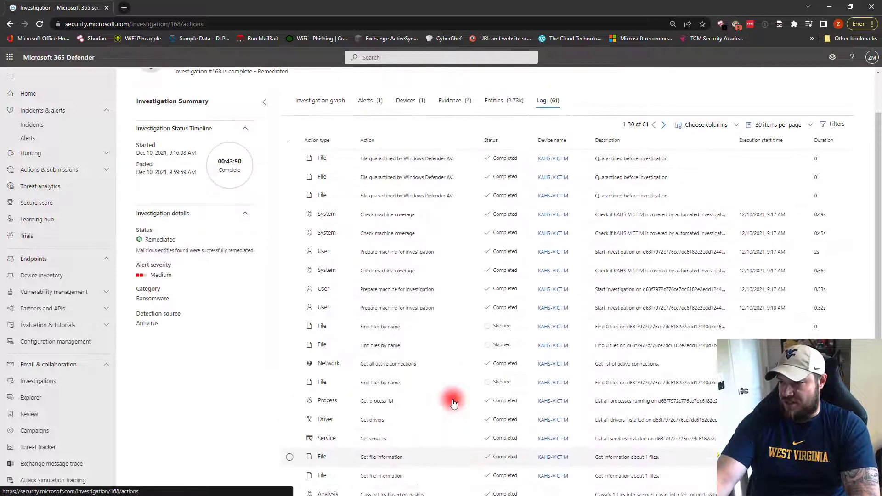
scroll(498, 221, "up", 1)
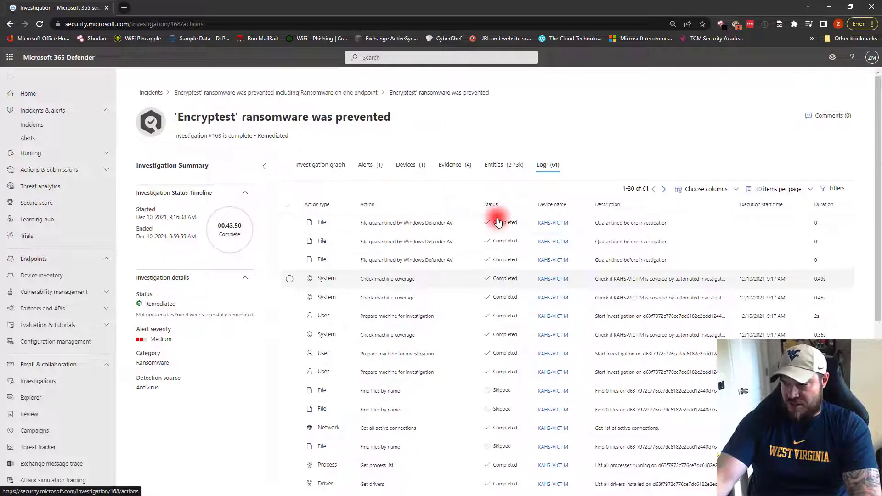